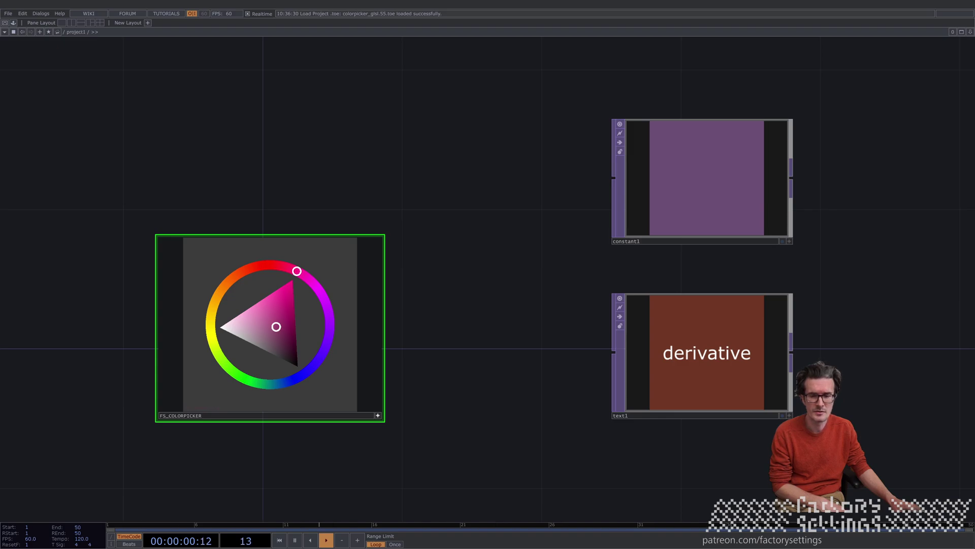
Make FS_COLORPICKER viewer-active and drag its hue ring and triangle, ending on a dark magenta.
{"action": "left_click", "coordinate": [378, 416]}
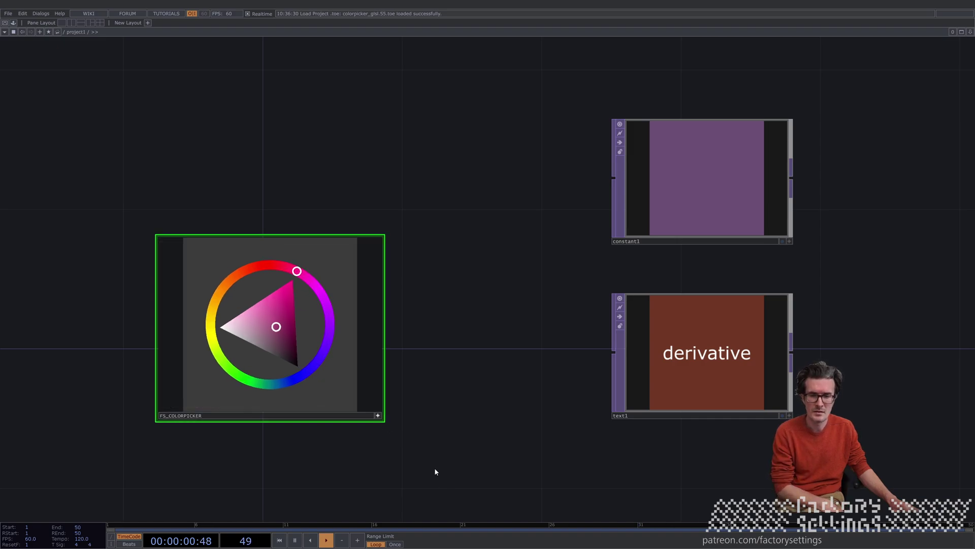
{"action": "left_click_drag", "start_coordinate": [288, 320], "coordinate": [260, 327]}
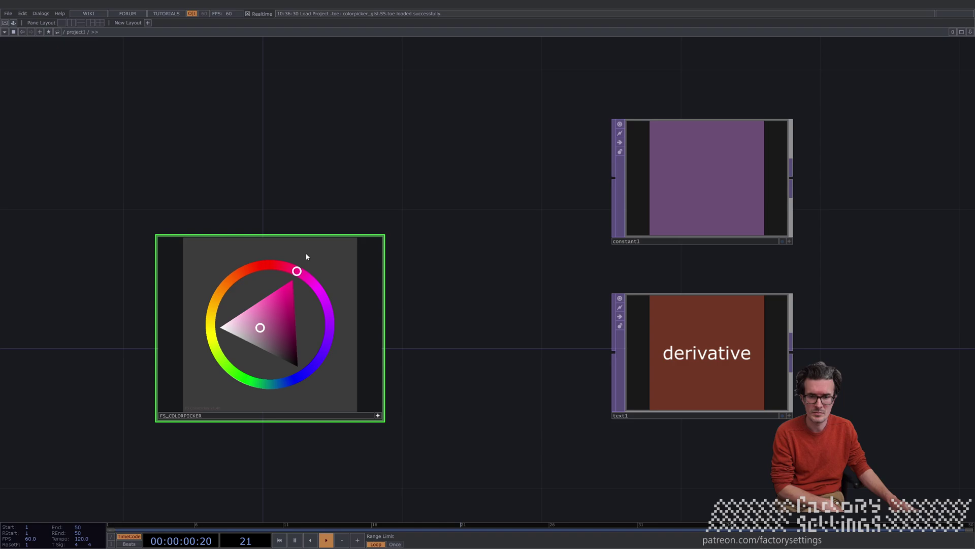
{"action": "mouse_move", "coordinate": [306, 252]}
{"action": "left_mouse_down"}
{"action": "mouse_move", "coordinate": [218, 239]}
{"action": "mouse_move", "coordinate": [212, 344]}
{"action": "mouse_move", "coordinate": [279, 265]}
{"action": "left_mouse_up"}
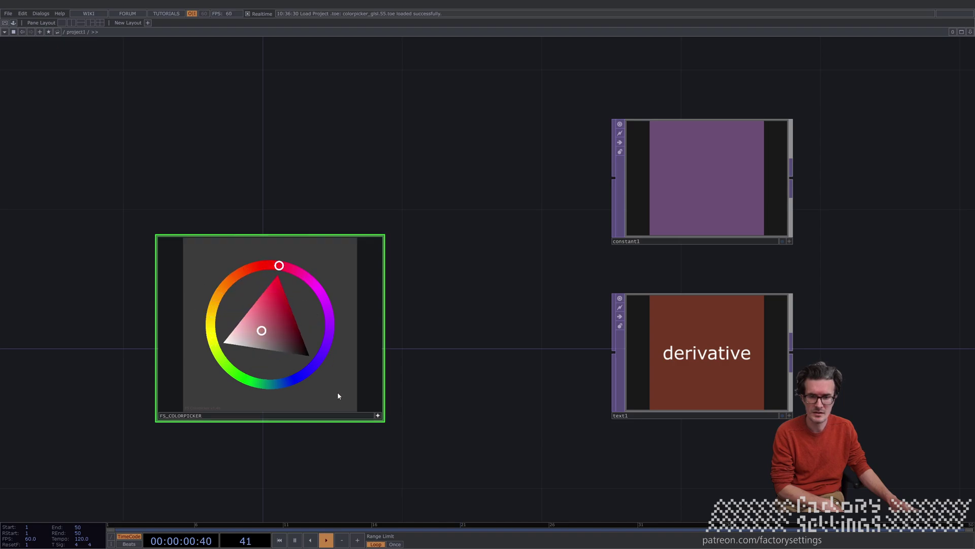
{"action": "mouse_move", "coordinate": [338, 395]}
{"action": "left_mouse_down"}
{"action": "mouse_move", "coordinate": [198, 392]}
{"action": "mouse_move", "coordinate": [213, 276]}
{"action": "mouse_move", "coordinate": [307, 257]}
{"action": "mouse_move", "coordinate": [318, 271]}
{"action": "left_mouse_up"}
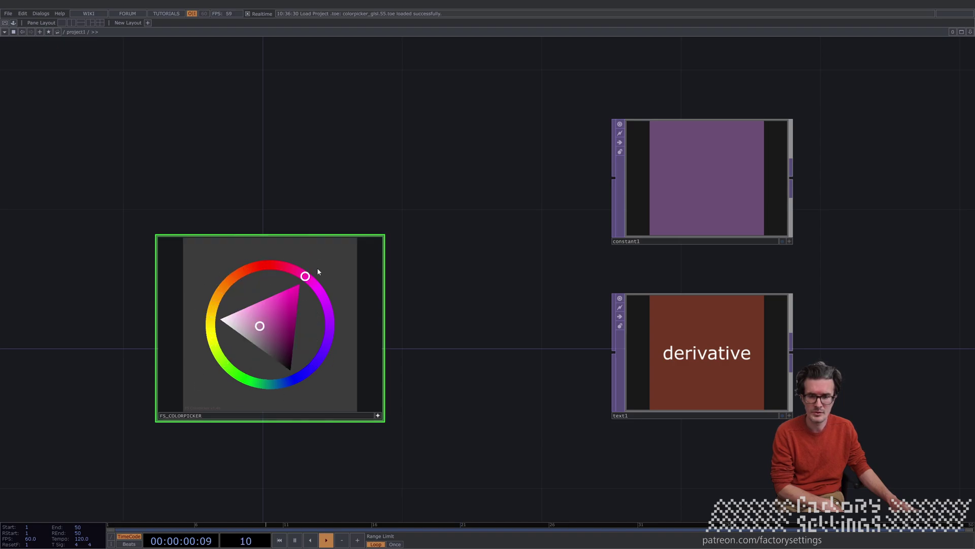
{"action": "left_click_drag", "start_coordinate": [242, 347], "coordinate": [295, 286]}
{"action": "mouse_move", "coordinate": [300, 368]}
{"action": "left_mouse_down"}
{"action": "mouse_move", "coordinate": [251, 343]}
{"action": "mouse_move", "coordinate": [285, 304]}
{"action": "mouse_move", "coordinate": [272, 320]}
{"action": "mouse_move", "coordinate": [298, 388]}
{"action": "mouse_move", "coordinate": [221, 327]}
{"action": "mouse_move", "coordinate": [294, 292]}
{"action": "mouse_move", "coordinate": [295, 375]}
{"action": "left_mouse_up"}
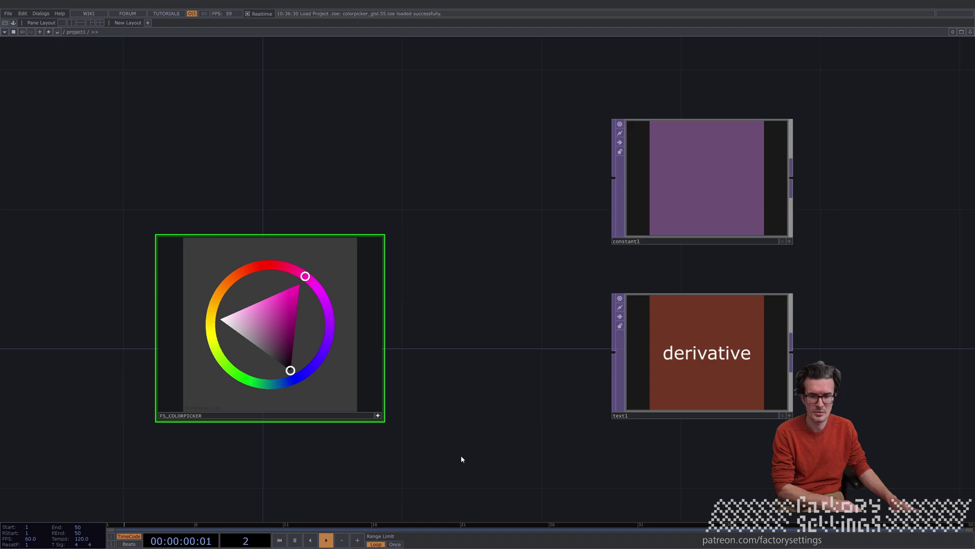
Show FS_COLORPICKER's parameters and drag the picker through white, grey and green to pink (1, 0, 0.493705).
{"action": "key", "text": "p"}
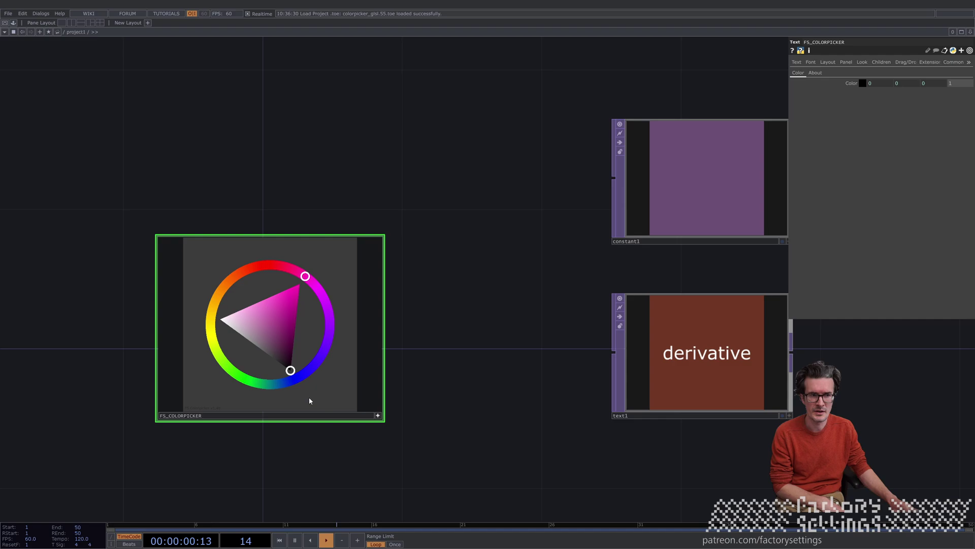
{"action": "left_click_drag", "start_coordinate": [222, 320], "coordinate": [175, 332]}
{"action": "mouse_move", "coordinate": [213, 378]}
{"action": "left_mouse_down"}
{"action": "mouse_move", "coordinate": [275, 403]}
{"action": "mouse_move", "coordinate": [237, 390]}
{"action": "mouse_move", "coordinate": [307, 273]}
{"action": "mouse_move", "coordinate": [272, 264]}
{"action": "mouse_move", "coordinate": [228, 285]}
{"action": "mouse_move", "coordinate": [226, 357]}
{"action": "mouse_move", "coordinate": [239, 366]}
{"action": "mouse_move", "coordinate": [266, 266]}
{"action": "mouse_move", "coordinate": [203, 330]}
{"action": "mouse_move", "coordinate": [243, 391]}
{"action": "mouse_move", "coordinate": [307, 390]}
{"action": "mouse_move", "coordinate": [339, 329]}
{"action": "mouse_move", "coordinate": [306, 250]}
{"action": "mouse_move", "coordinate": [321, 336]}
{"action": "mouse_move", "coordinate": [217, 369]}
{"action": "left_mouse_up"}
{"action": "mouse_move", "coordinate": [271, 323]}
{"action": "left_mouse_down"}
{"action": "mouse_move", "coordinate": [266, 287]}
{"action": "mouse_move", "coordinate": [257, 331]}
{"action": "mouse_move", "coordinate": [284, 339]}
{"action": "mouse_move", "coordinate": [206, 318]}
{"action": "mouse_move", "coordinate": [285, 261]}
{"action": "mouse_move", "coordinate": [257, 255]}
{"action": "mouse_move", "coordinate": [216, 365]}
{"action": "mouse_move", "coordinate": [327, 316]}
{"action": "mouse_move", "coordinate": [250, 248]}
{"action": "mouse_move", "coordinate": [321, 258]}
{"action": "left_mouse_up"}
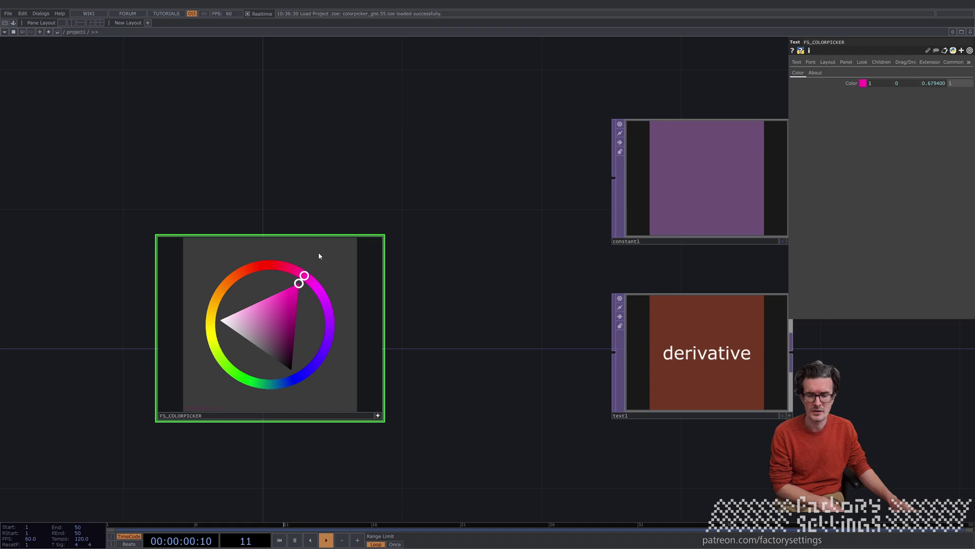
{"action": "mouse_move", "coordinate": [320, 256]}
{"action": "left_mouse_down"}
{"action": "mouse_move", "coordinate": [231, 250]}
{"action": "mouse_move", "coordinate": [198, 303]}
{"action": "mouse_move", "coordinate": [277, 254]}
{"action": "mouse_move", "coordinate": [306, 252]}
{"action": "left_mouse_up"}
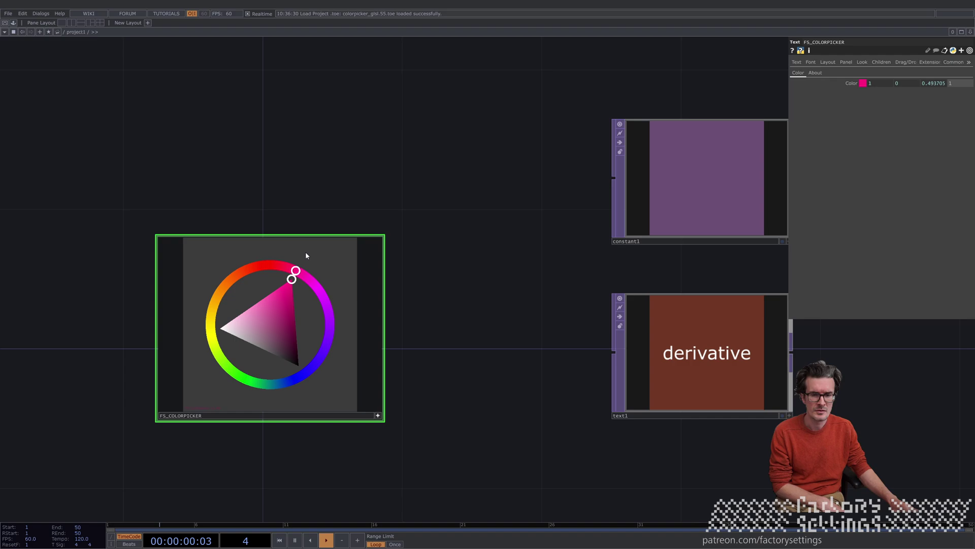
Select constant1 and use the picker to turn it magenta-pink, then a greyish pink.
{"action": "left_click", "coordinate": [688, 184]}
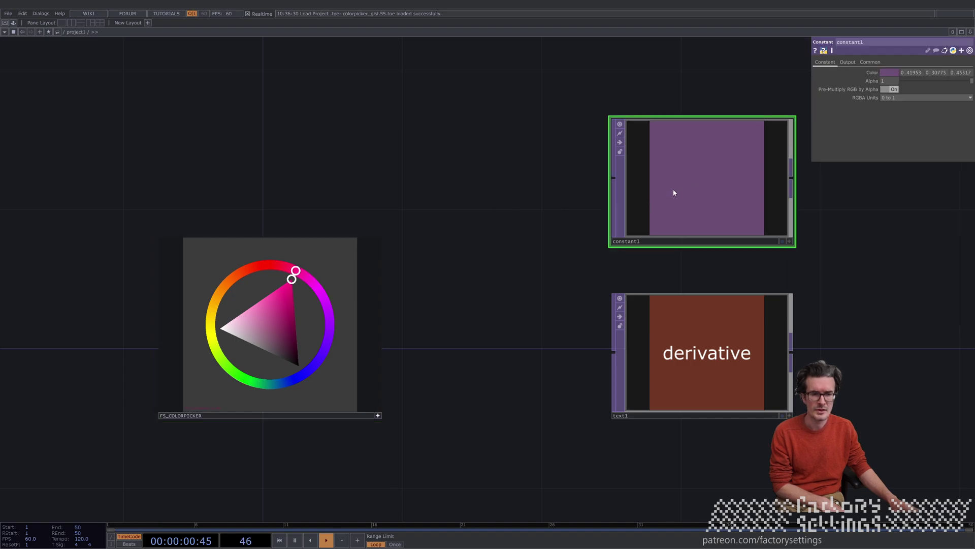
{"action": "middle_click_drag", "start_coordinate": [568, 239], "coordinate": [535, 242]}
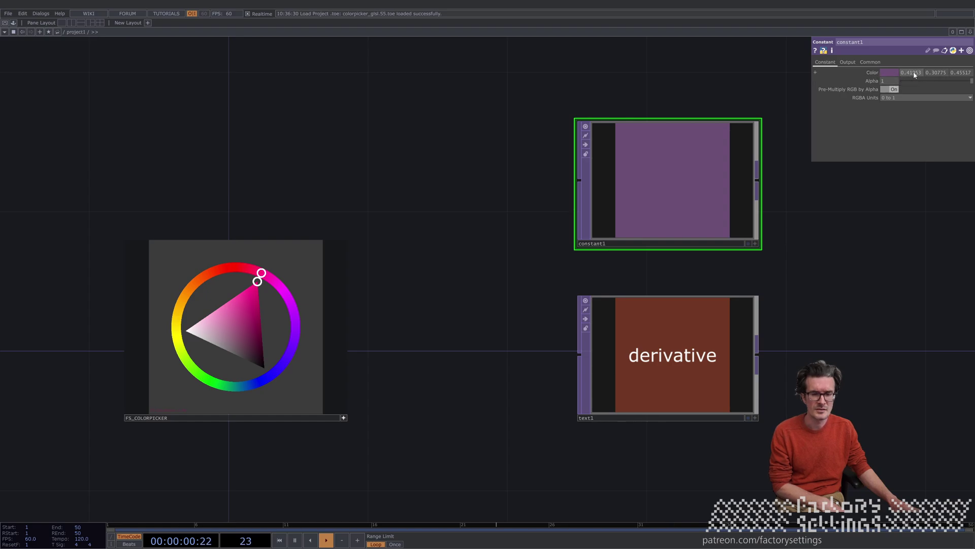
{"action": "mouse_move", "coordinate": [224, 331]}
{"action": "left_mouse_down"}
{"action": "mouse_move", "coordinate": [245, 340]}
{"action": "mouse_move", "coordinate": [212, 340]}
{"action": "left_mouse_up"}
{"action": "mouse_move", "coordinate": [261, 272]}
{"action": "left_mouse_down"}
{"action": "mouse_move", "coordinate": [190, 283]}
{"action": "mouse_move", "coordinate": [261, 381]}
{"action": "mouse_move", "coordinate": [263, 273]}
{"action": "mouse_move", "coordinate": [279, 370]}
{"action": "mouse_move", "coordinate": [252, 383]}
{"action": "left_mouse_up"}
Shift constant1 through blue and red to olive green (0.42115, 0.43850, 0.18353).
{"action": "mouse_move", "coordinate": [241, 311]}
{"action": "left_mouse_down"}
{"action": "mouse_move", "coordinate": [223, 334]}
{"action": "mouse_move", "coordinate": [239, 328]}
{"action": "mouse_move", "coordinate": [230, 327]}
{"action": "left_mouse_up"}
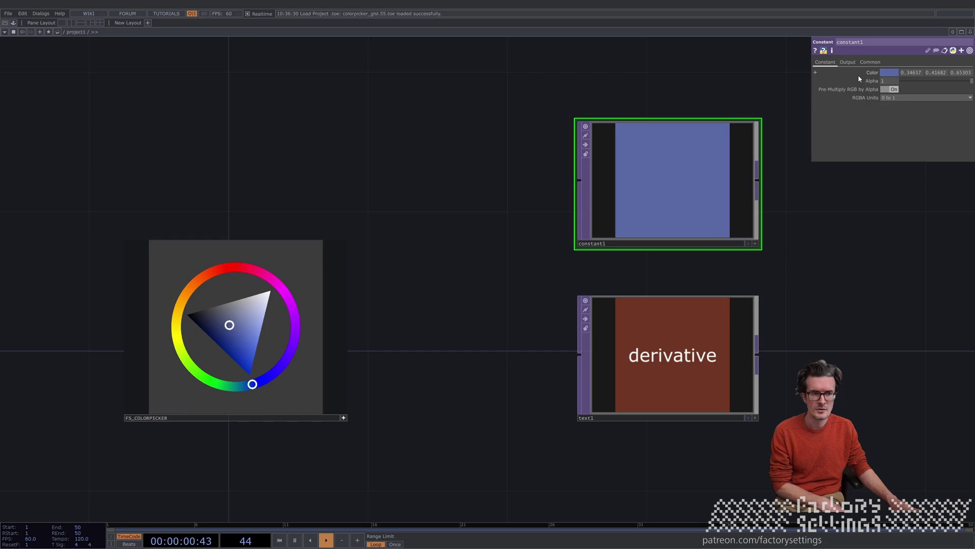
{"action": "mouse_move", "coordinate": [229, 325]}
{"action": "left_mouse_down"}
{"action": "mouse_move", "coordinate": [259, 302]}
{"action": "mouse_move", "coordinate": [218, 326]}
{"action": "left_mouse_up"}
{"action": "mouse_move", "coordinate": [203, 275]}
{"action": "left_mouse_down"}
{"action": "mouse_move", "coordinate": [242, 398]}
{"action": "mouse_move", "coordinate": [287, 266]}
{"action": "mouse_move", "coordinate": [277, 368]}
{"action": "mouse_move", "coordinate": [205, 269]}
{"action": "mouse_move", "coordinate": [203, 336]}
{"action": "left_mouse_up"}
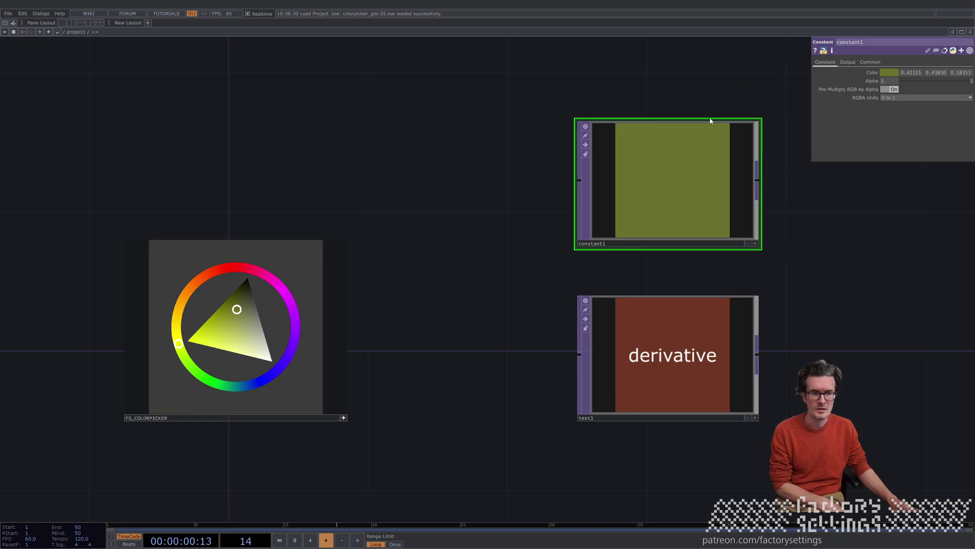
{"action": "left_click_drag", "start_coordinate": [229, 303], "coordinate": [239, 329]}
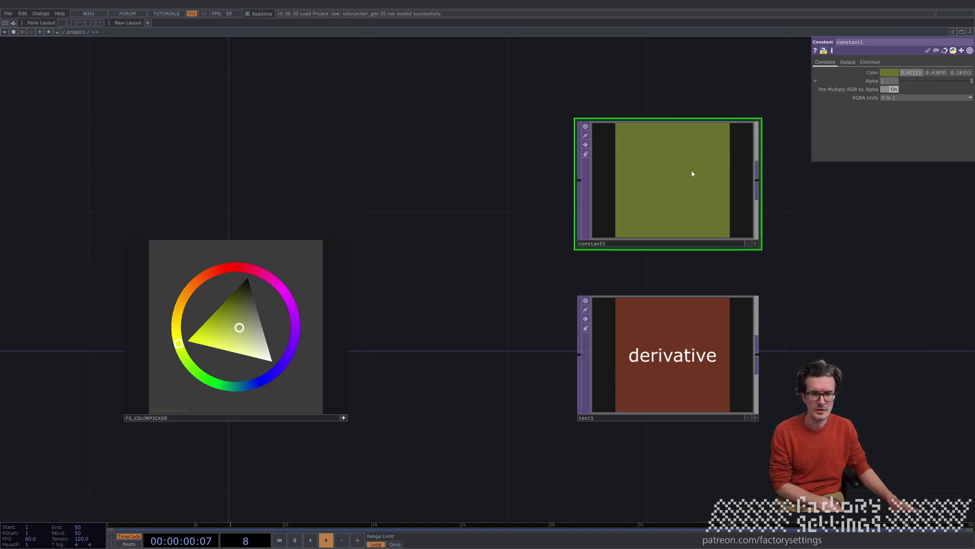
Check text1's colour parameters, then bring constant1's parameters back.
{"action": "left_click", "coordinate": [668, 330]}
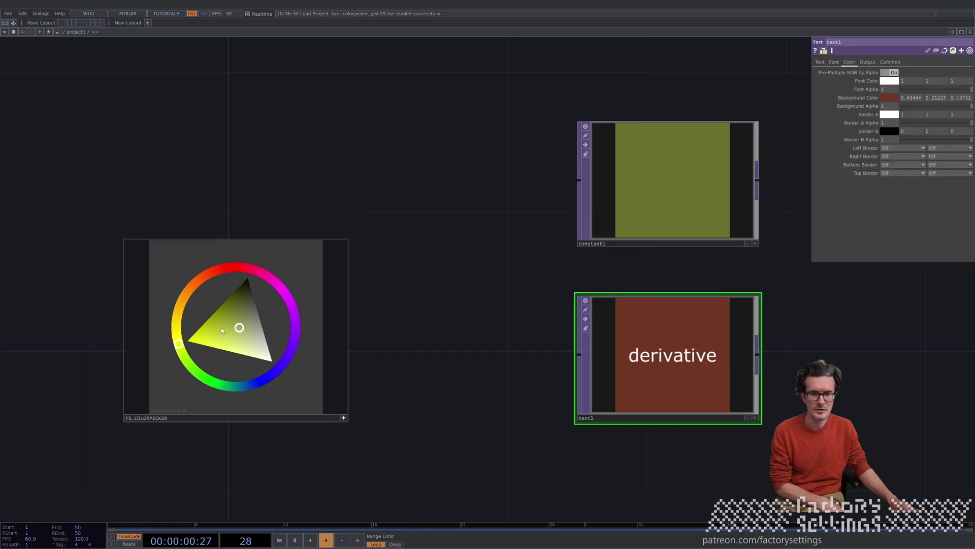
{"action": "left_click_drag", "start_coordinate": [224, 330], "coordinate": [241, 336]}
{"action": "left_click", "coordinate": [672, 169]}
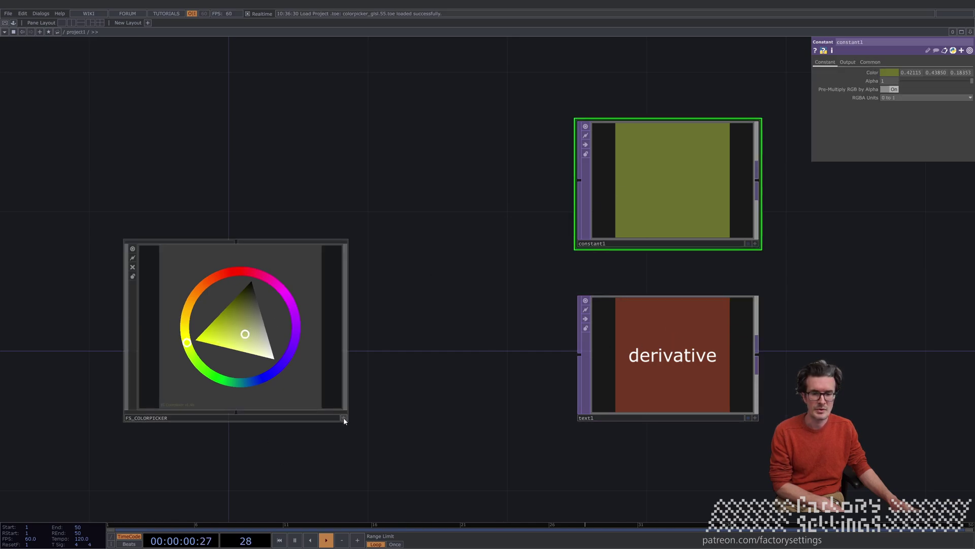
Float the colour picker in a small upper-left window and turn constant1 a dusty red.
{"action": "right_click", "coordinate": [258, 355]}
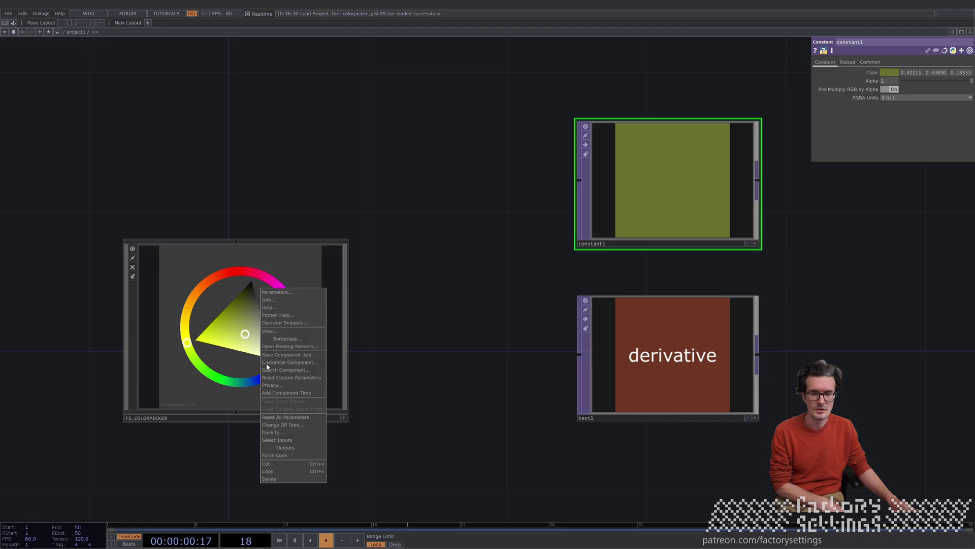
{"action": "left_click", "coordinate": [289, 330]}
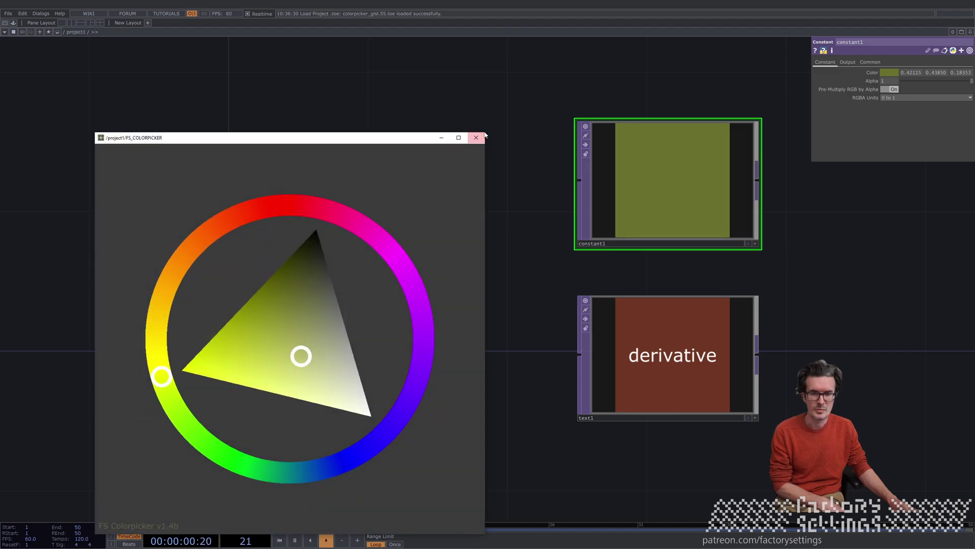
{"action": "left_click_drag", "start_coordinate": [487, 136], "coordinate": [268, 348]}
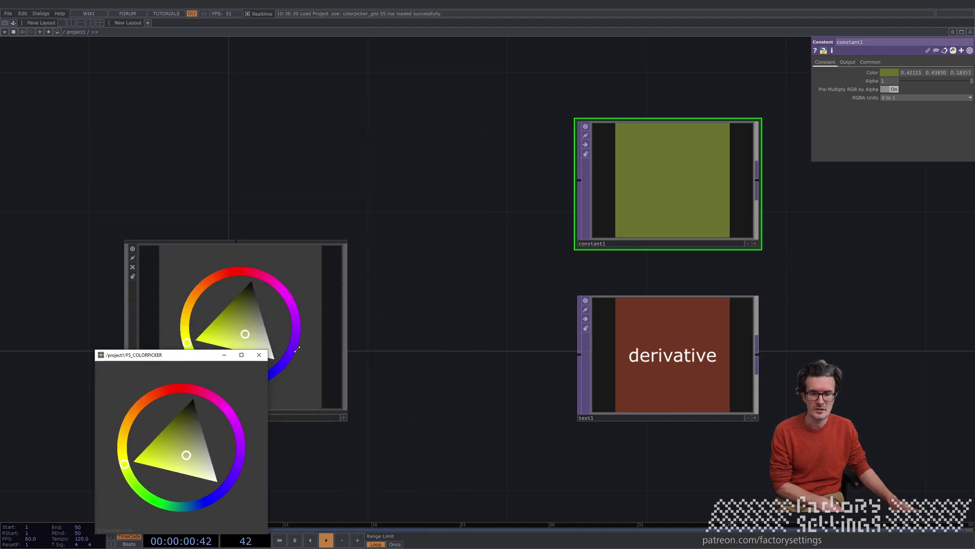
{"action": "left_click_drag", "start_coordinate": [201, 355], "coordinate": [171, 104]}
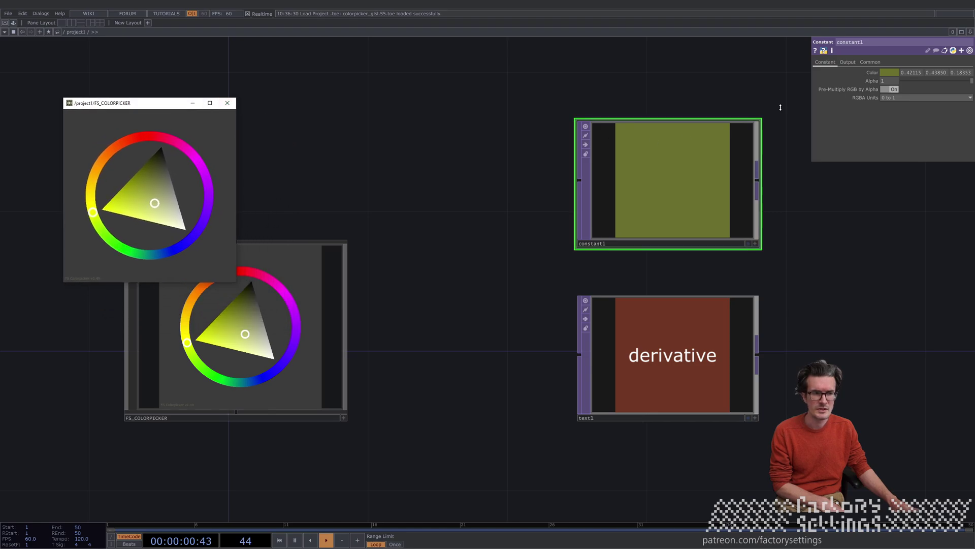
{"action": "middle_click", "coordinate": [910, 72]}
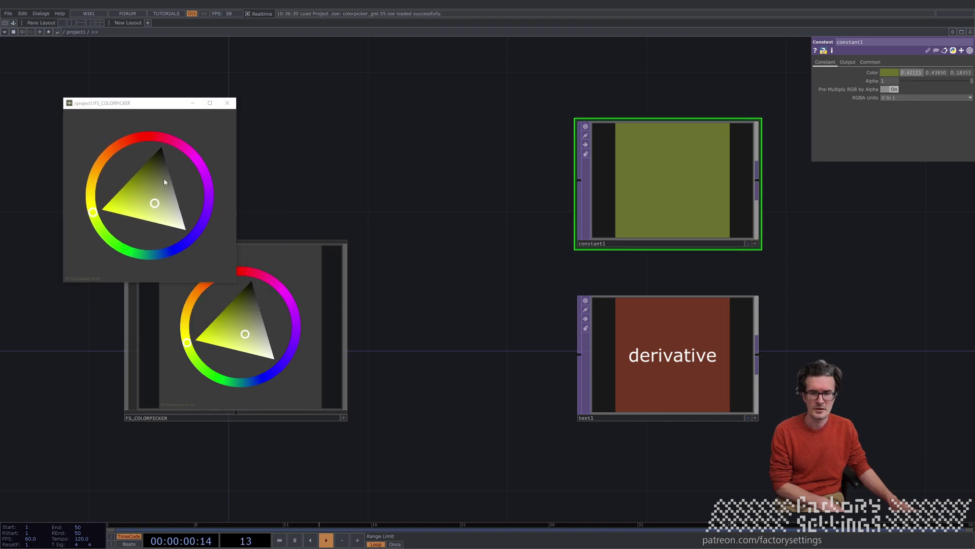
{"action": "mouse_move", "coordinate": [163, 131]}
{"action": "left_mouse_down"}
{"action": "mouse_move", "coordinate": [208, 154]}
{"action": "mouse_move", "coordinate": [110, 145]}
{"action": "mouse_move", "coordinate": [141, 136]}
{"action": "left_mouse_up"}
Give text1 a pink Background Color (0.82898, 0.40114, 0.71605) from the picker.
{"action": "left_click", "coordinate": [662, 354]}
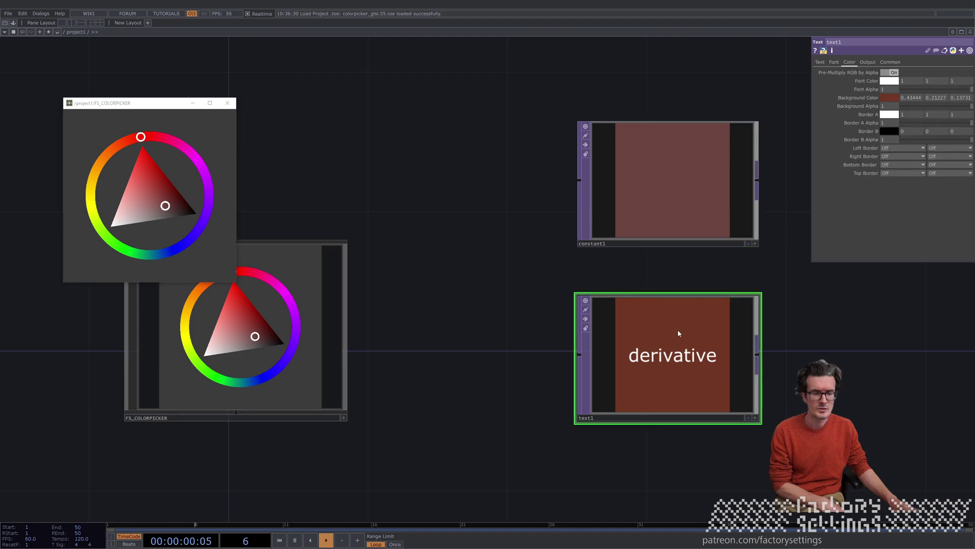
{"action": "mouse_move", "coordinate": [865, 100]}
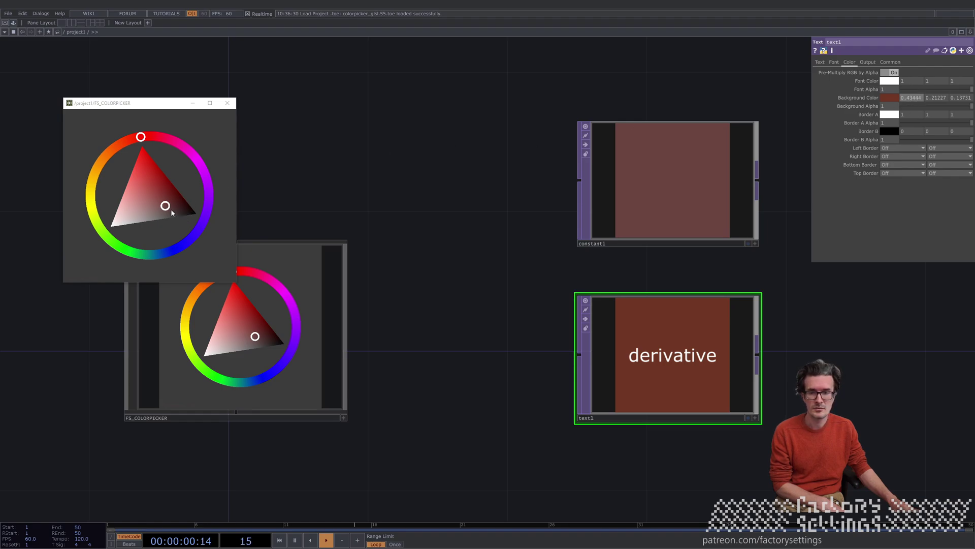
{"action": "mouse_move", "coordinate": [165, 206]}
{"action": "left_mouse_down"}
{"action": "mouse_move", "coordinate": [135, 197]}
{"action": "mouse_move", "coordinate": [139, 189]}
{"action": "left_mouse_up"}
{"action": "mouse_move", "coordinate": [141, 138]}
{"action": "left_mouse_down"}
{"action": "mouse_move", "coordinate": [76, 130]}
{"action": "mouse_move", "coordinate": [166, 127]}
{"action": "mouse_move", "coordinate": [149, 122]}
{"action": "mouse_move", "coordinate": [190, 142]}
{"action": "left_mouse_up"}
{"action": "left_click", "coordinate": [261, 196]}
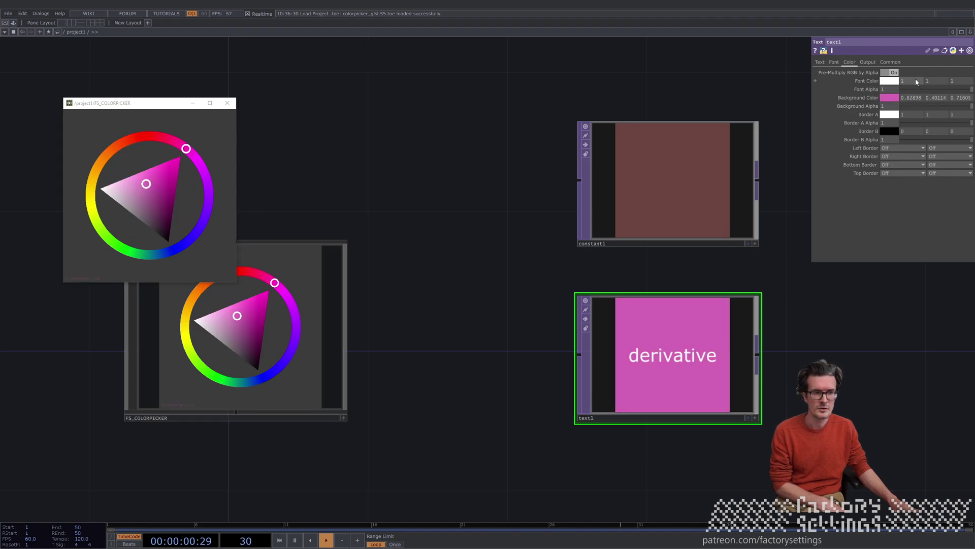
Set text1's Font Color to black and recentre the picker marker.
{"action": "left_click", "coordinate": [210, 171]}
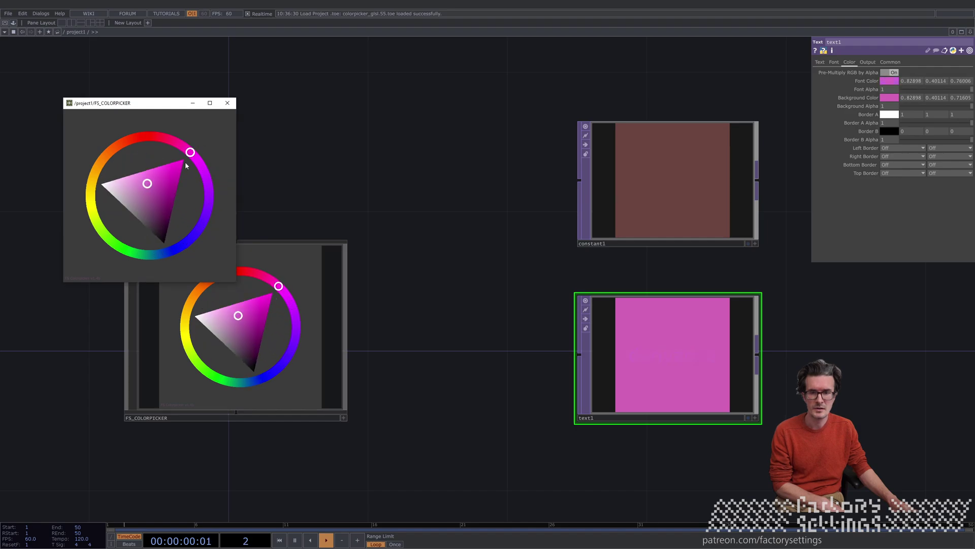
{"action": "mouse_move", "coordinate": [205, 159]}
{"action": "left_mouse_down"}
{"action": "mouse_move", "coordinate": [175, 214]}
{"action": "mouse_move", "coordinate": [167, 264]}
{"action": "left_mouse_up"}
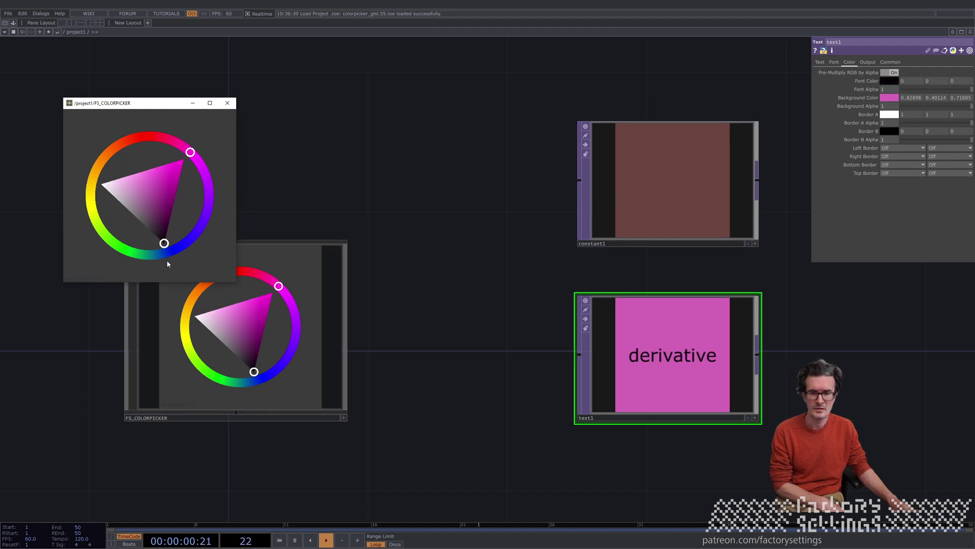
{"action": "left_click_drag", "start_coordinate": [167, 197], "coordinate": [155, 195]}
Zoom out and box-select the nodes, leaving text1 as the current node.
{"action": "scroll", "coordinate": [472, 232], "scroll_direction": "down", "scroll_amount": 3}
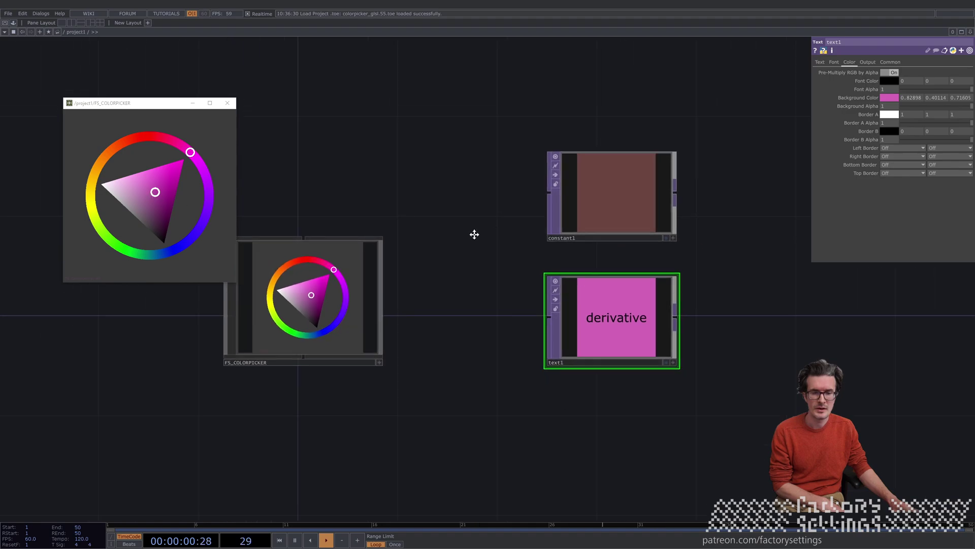
{"action": "left_click_drag", "start_coordinate": [437, 113], "coordinate": [767, 374]}
{"action": "left_click", "coordinate": [763, 375]}
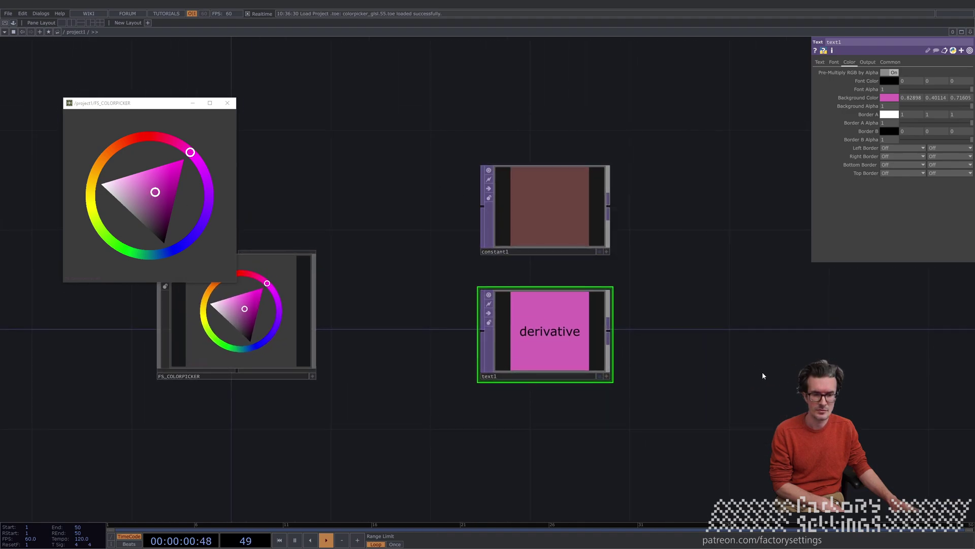
Add a base1 Base COMP, move it down-right, and place a container1 inside it.
{"action": "key", "text": "Tab"}
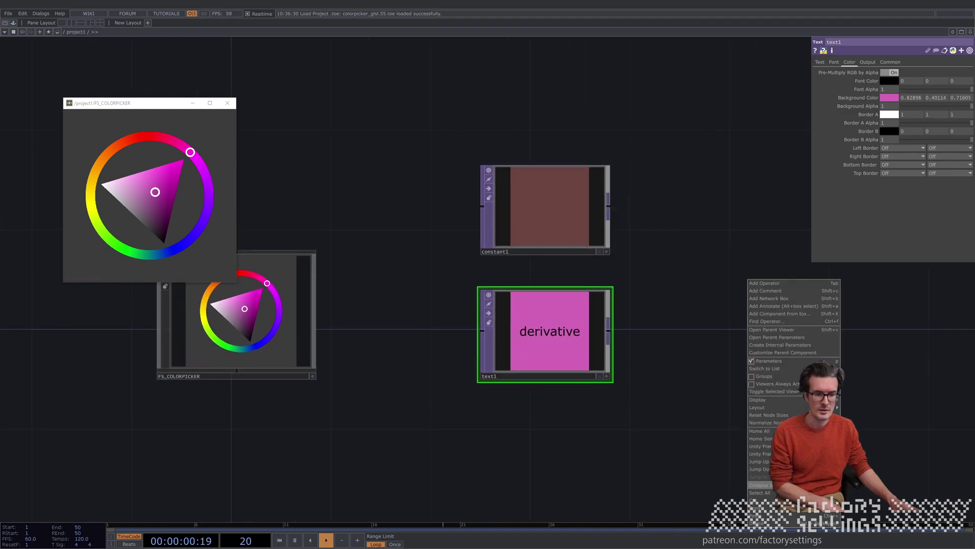
{"action": "left_click", "coordinate": [759, 484]}
{"action": "left_click_drag", "start_coordinate": [569, 345], "coordinate": [666, 399]}
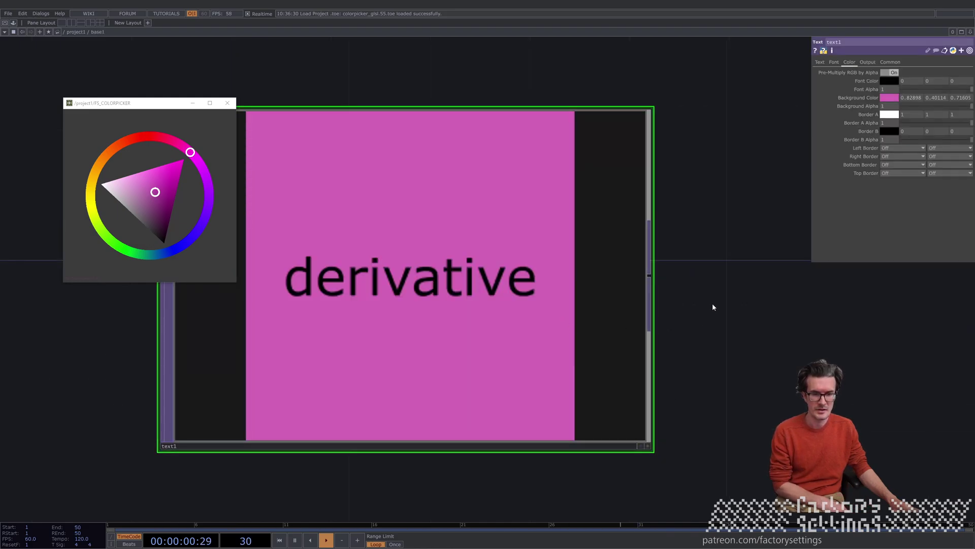
{"action": "key", "text": "h"}
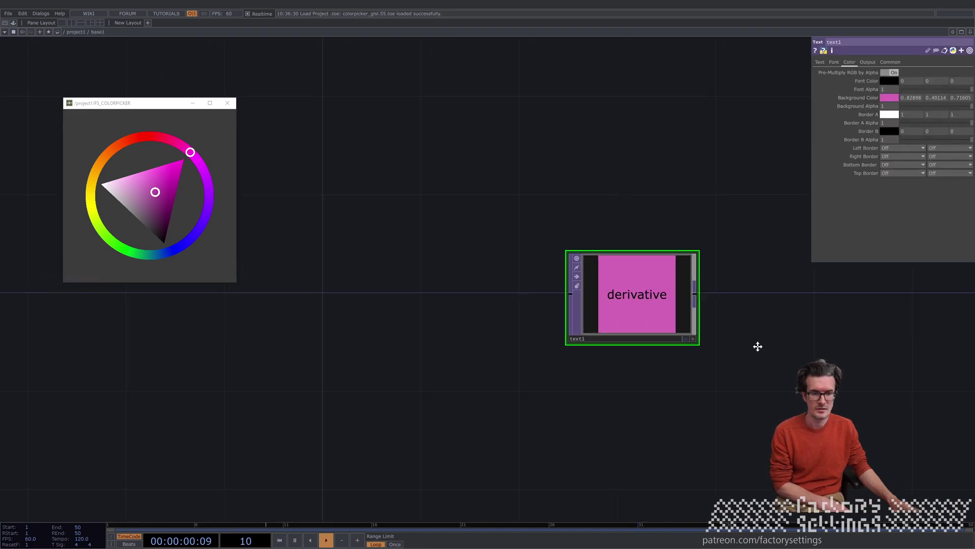
{"action": "key", "text": "Tab"}
{"action": "left_click", "coordinate": [477, 265]}
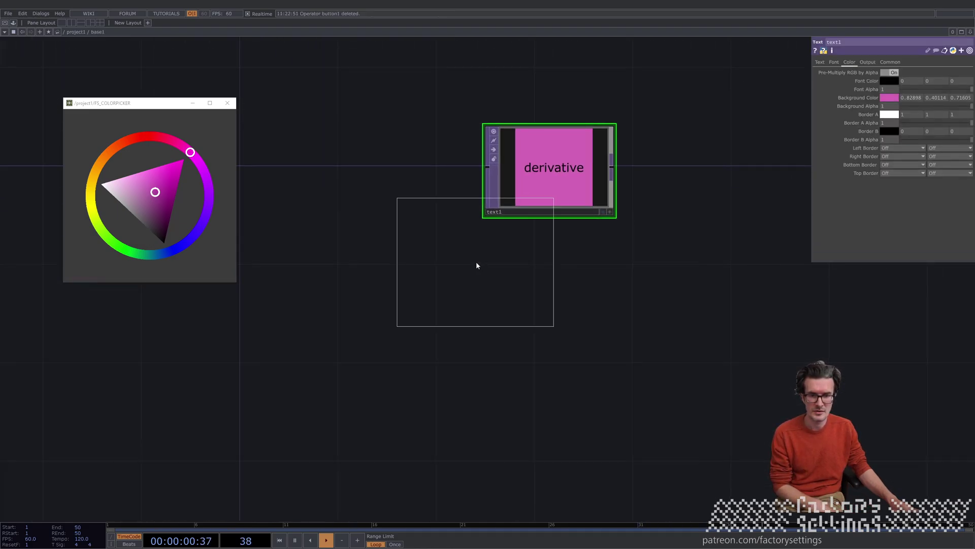
{"action": "left_click", "coordinate": [579, 389]}
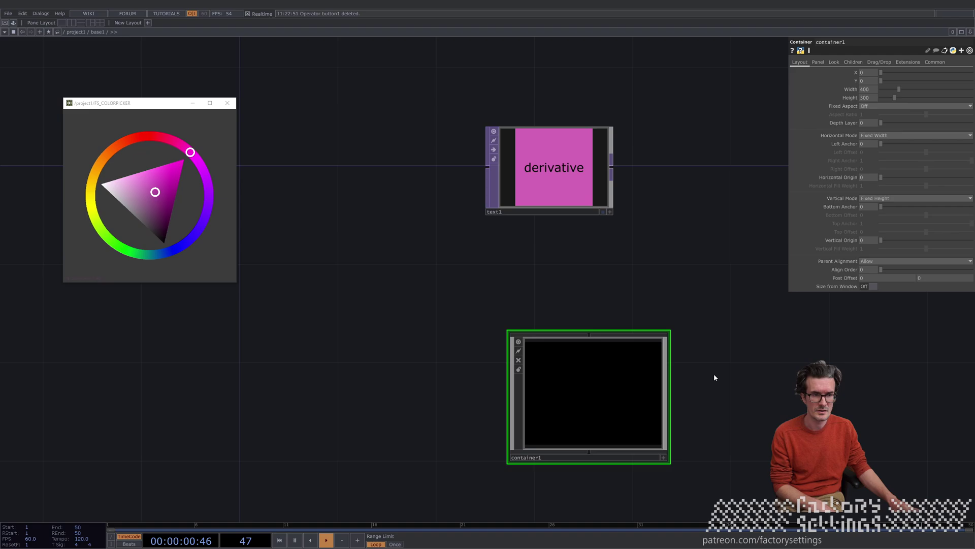
Set container1's Background Alpha to 1 and its Background Color to magenta (about 0.635, 0.229, 0.544).
{"action": "left_click", "coordinate": [839, 63]}
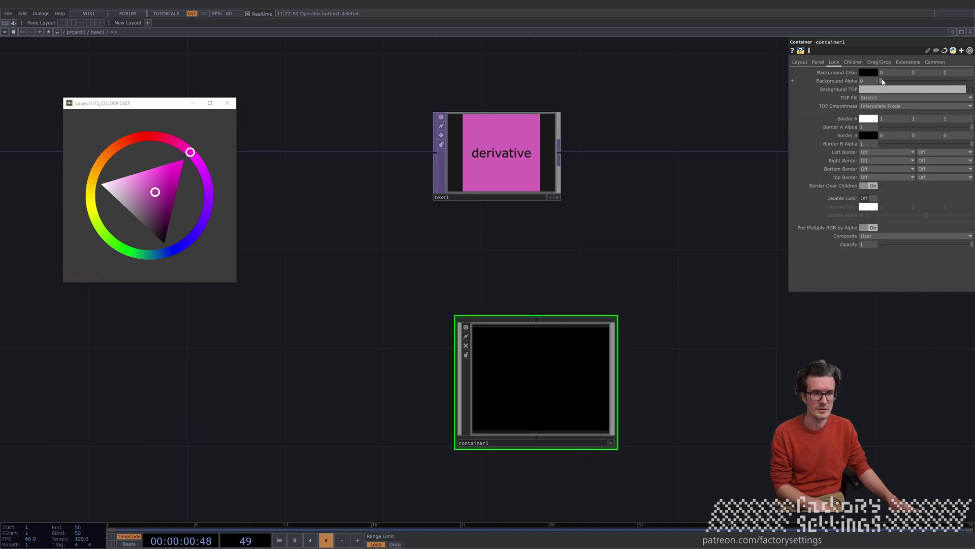
{"action": "left_click_drag", "start_coordinate": [882, 82], "coordinate": [971, 82]}
{"action": "mouse_move", "coordinate": [168, 184]}
{"action": "left_mouse_down"}
{"action": "mouse_move", "coordinate": [141, 221]}
{"action": "mouse_move", "coordinate": [127, 198]}
{"action": "left_mouse_up"}
{"action": "mouse_move", "coordinate": [190, 151]}
{"action": "left_mouse_down"}
{"action": "mouse_move", "coordinate": [62, 166]}
{"action": "mouse_move", "coordinate": [193, 253]}
{"action": "mouse_move", "coordinate": [187, 129]}
{"action": "mouse_move", "coordinate": [192, 144]}
{"action": "left_mouse_up"}
{"action": "left_click", "coordinate": [158, 195]}
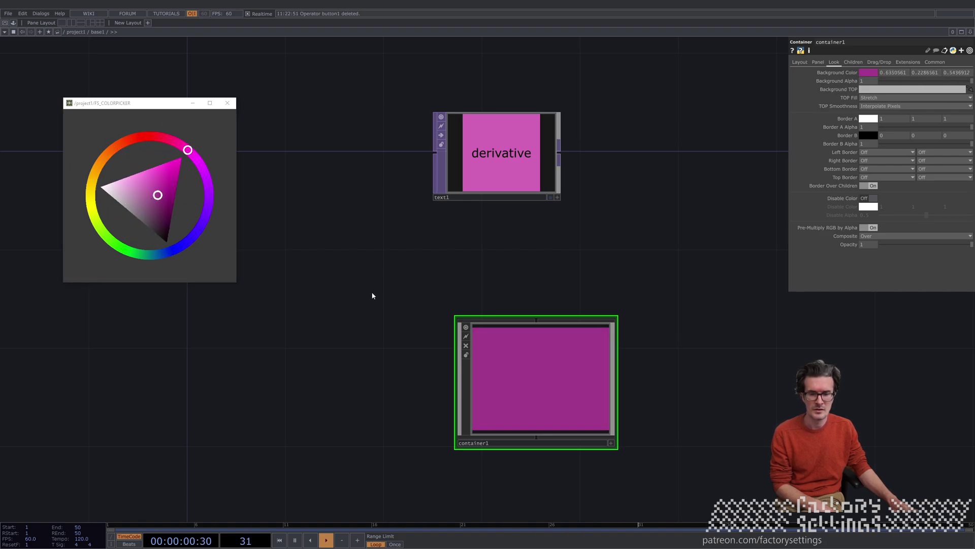
{"action": "left_click_drag", "start_coordinate": [187, 148], "coordinate": [178, 142]}
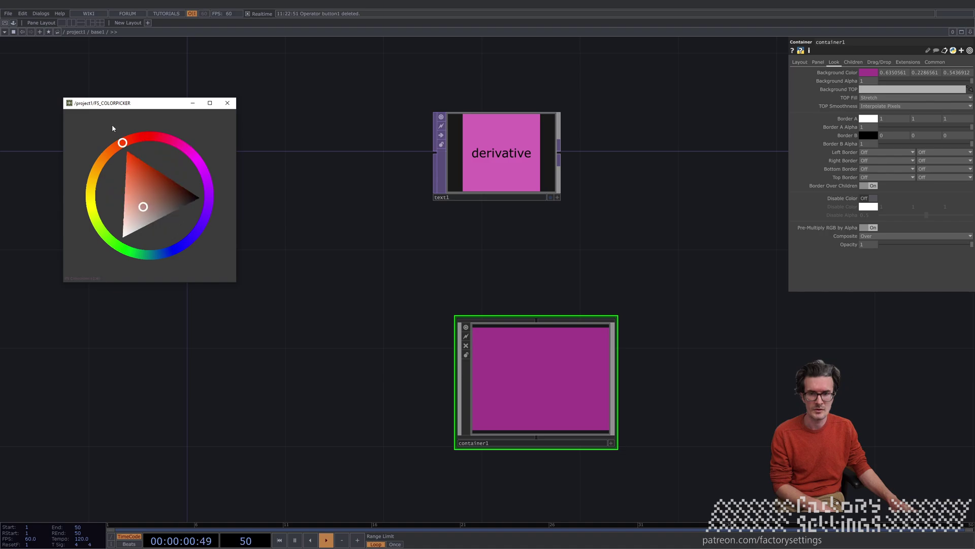